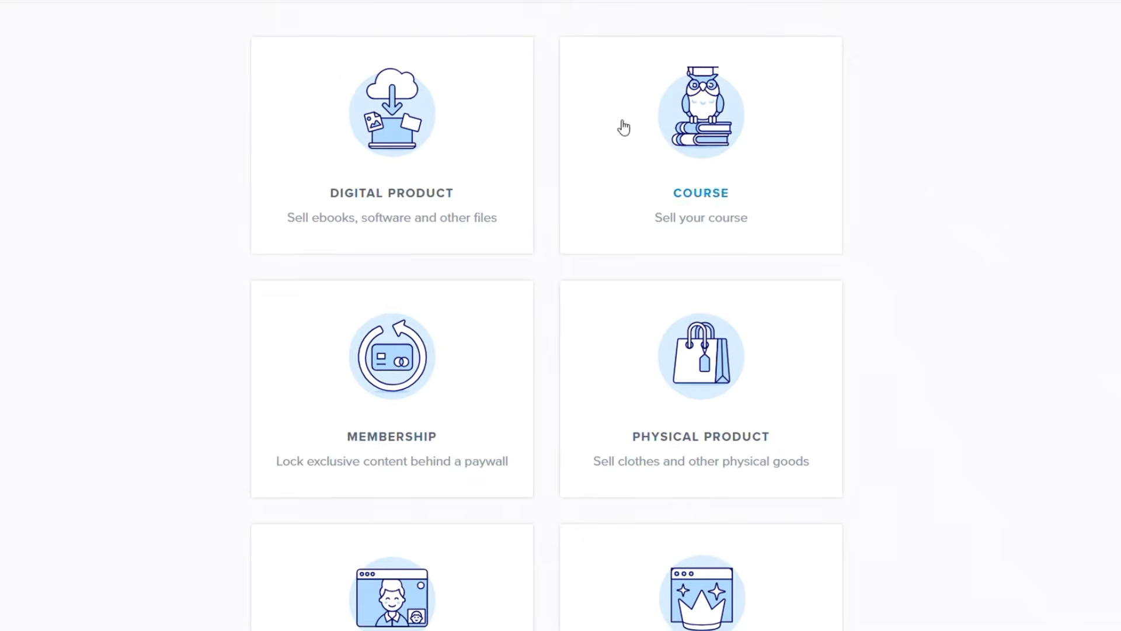
Step: Start a new digital product and title it "How to grow a brand"
click(428, 134)
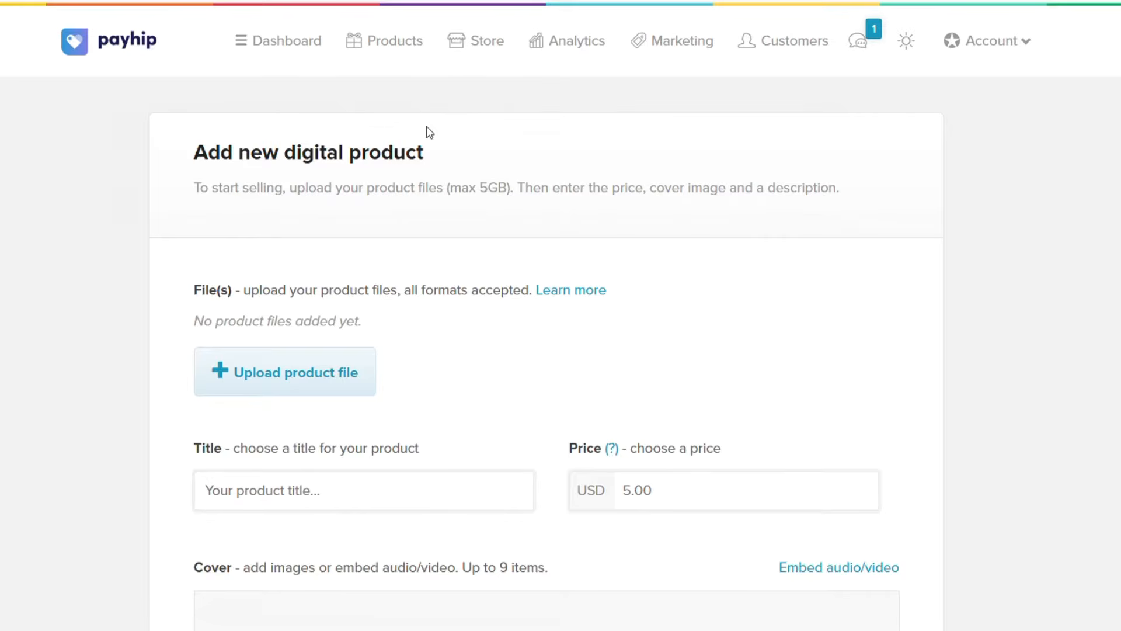
scroll(426, 126, down, 5)
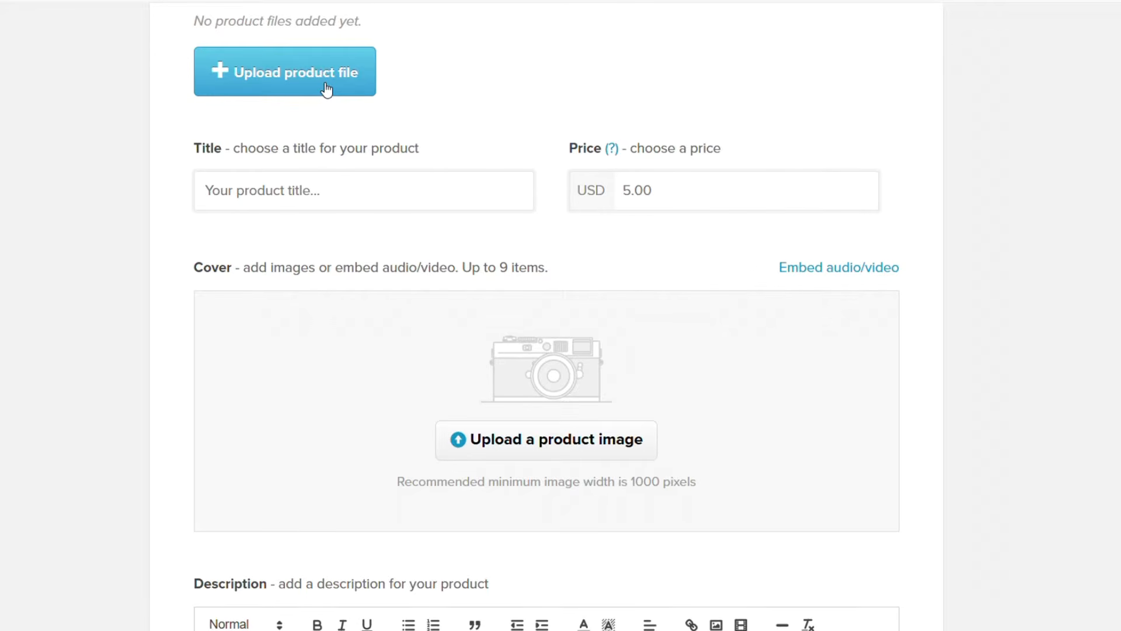
click(337, 200)
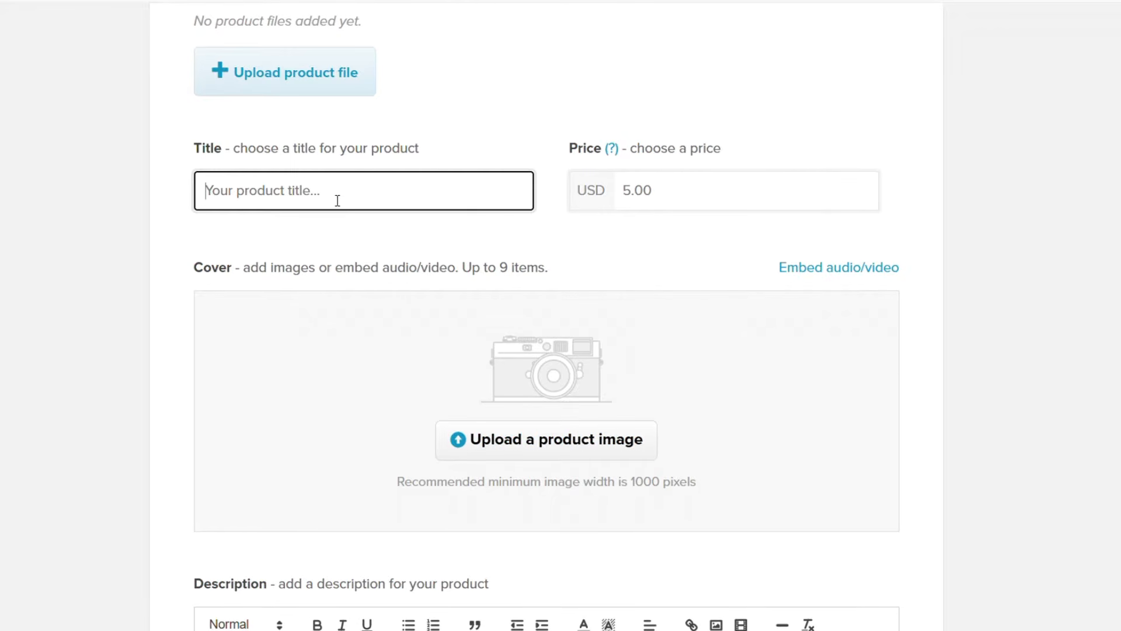
text(How)
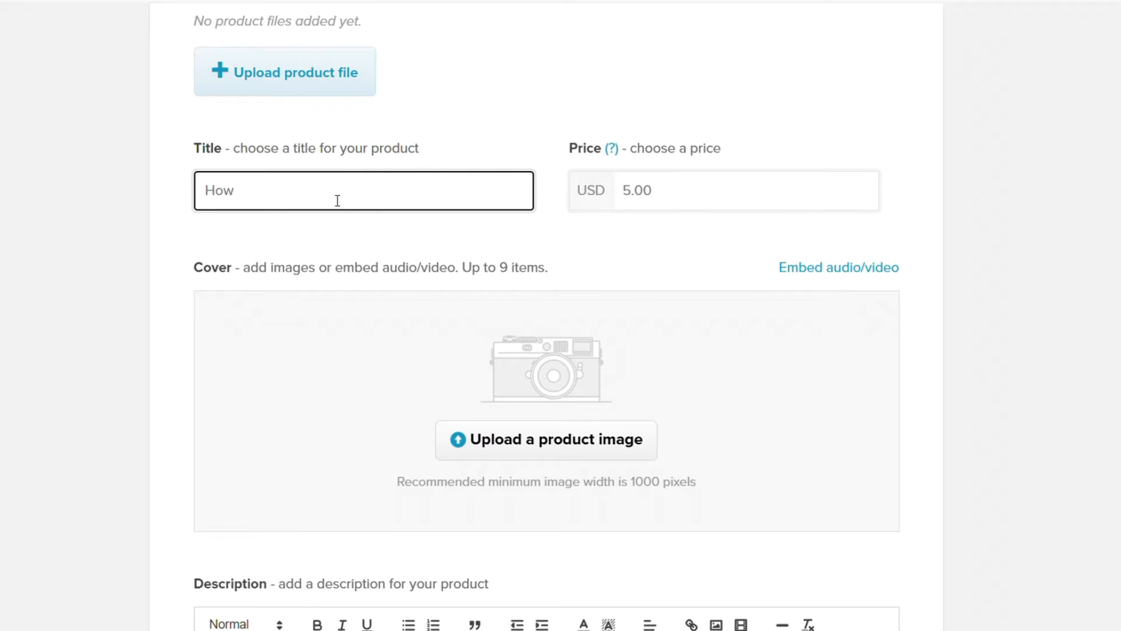
text( to grow a brand)
Step: Set the product's price to 27.99 USD
click(666, 191)
key(BackSpace)
key(BackSpace)
key(BackSpace)
key(BackSpace)
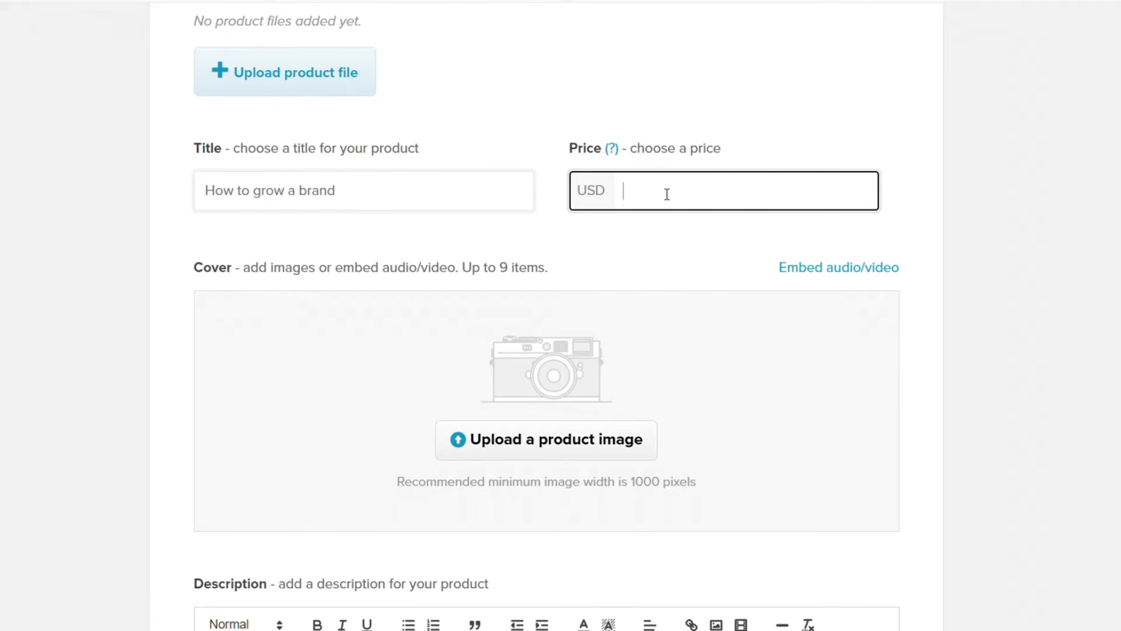
text(27.99)
Step: Review the product form's description, visibility and collection fields, and expand the advanced options to examine them
scroll(571, 464, down, 7)
click(393, 391)
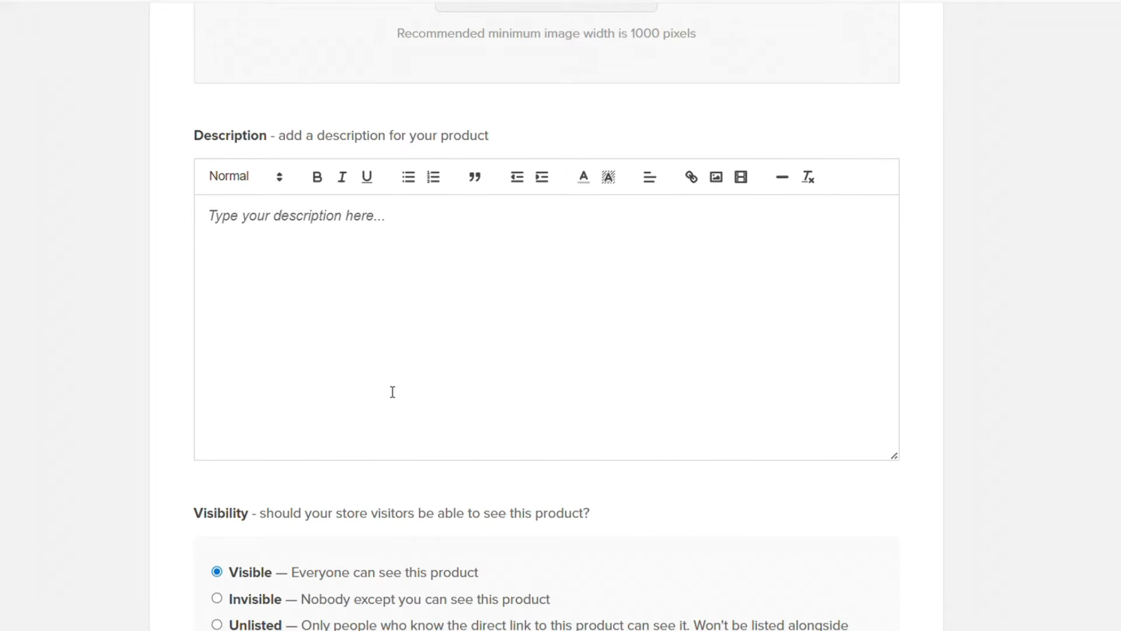
scroll(393, 392, down, 3)
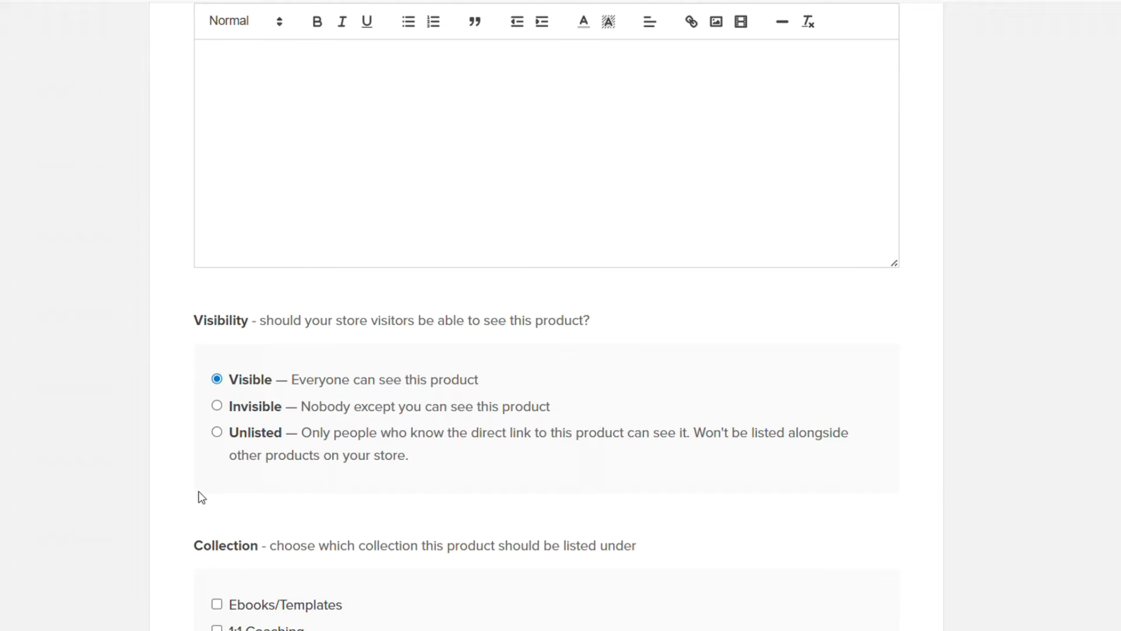
scroll(201, 497, down, 5)
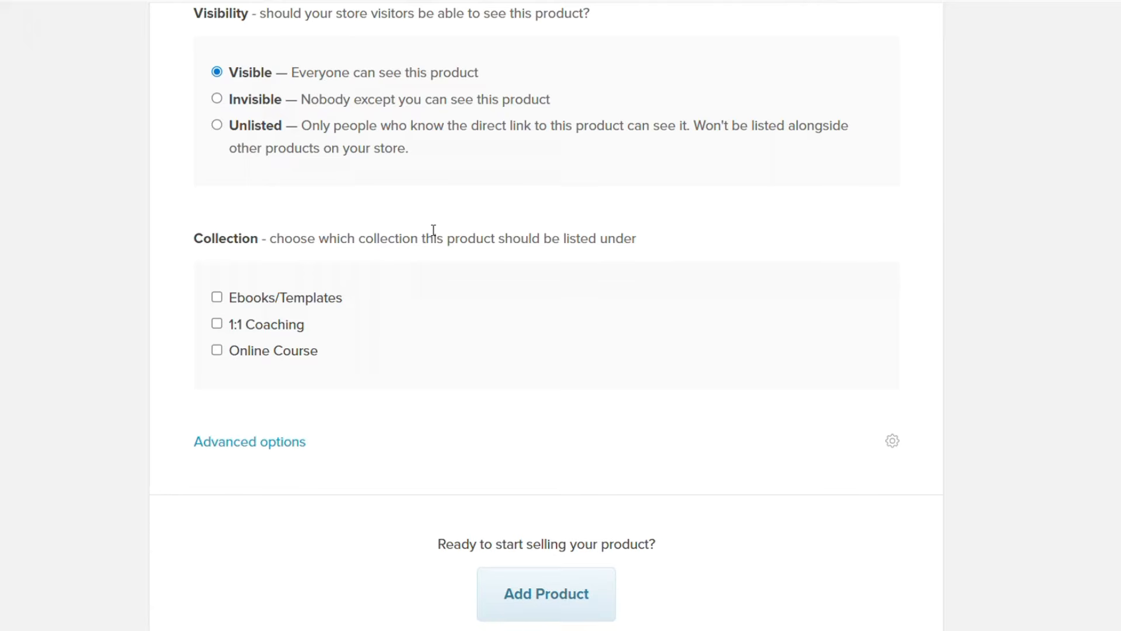
click(252, 445)
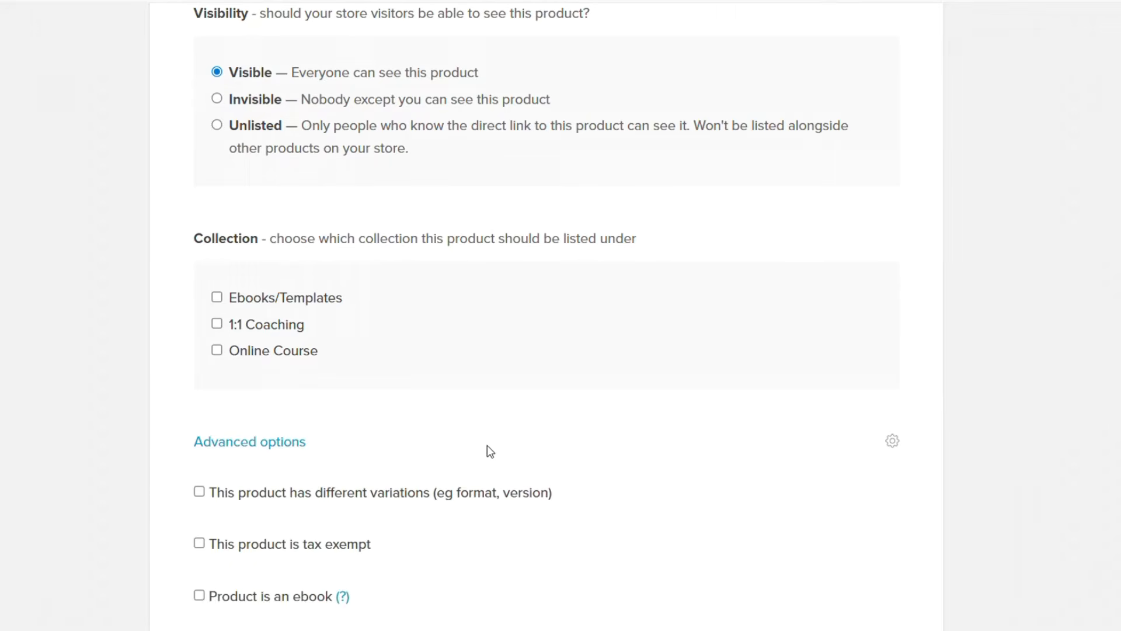
scroll(487, 445, down, 2)
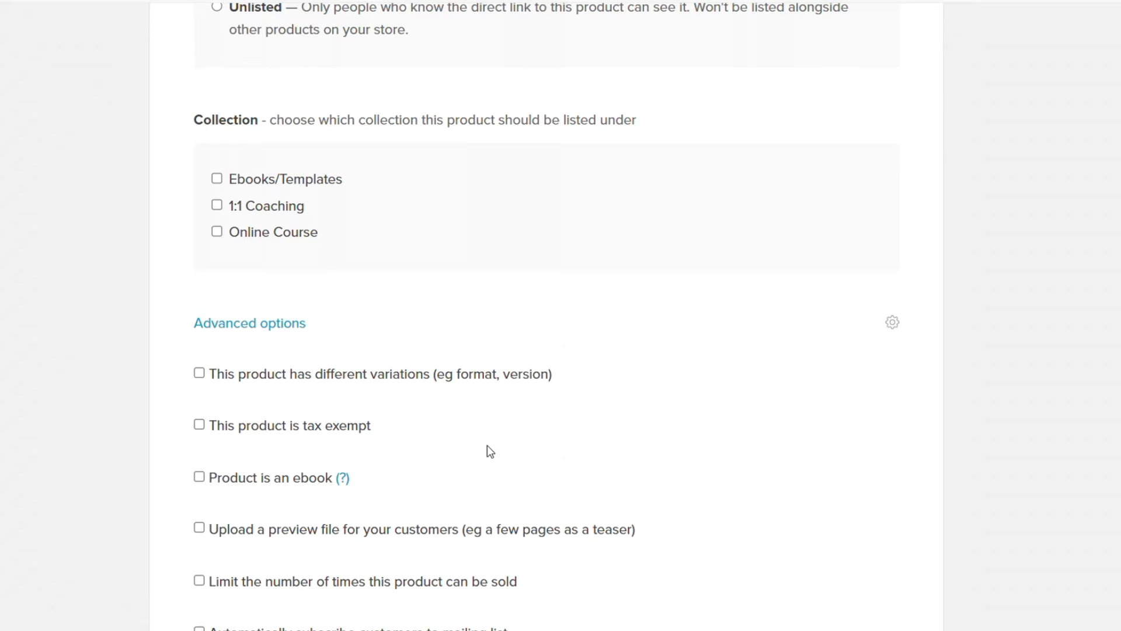
scroll(487, 445, down, 2)
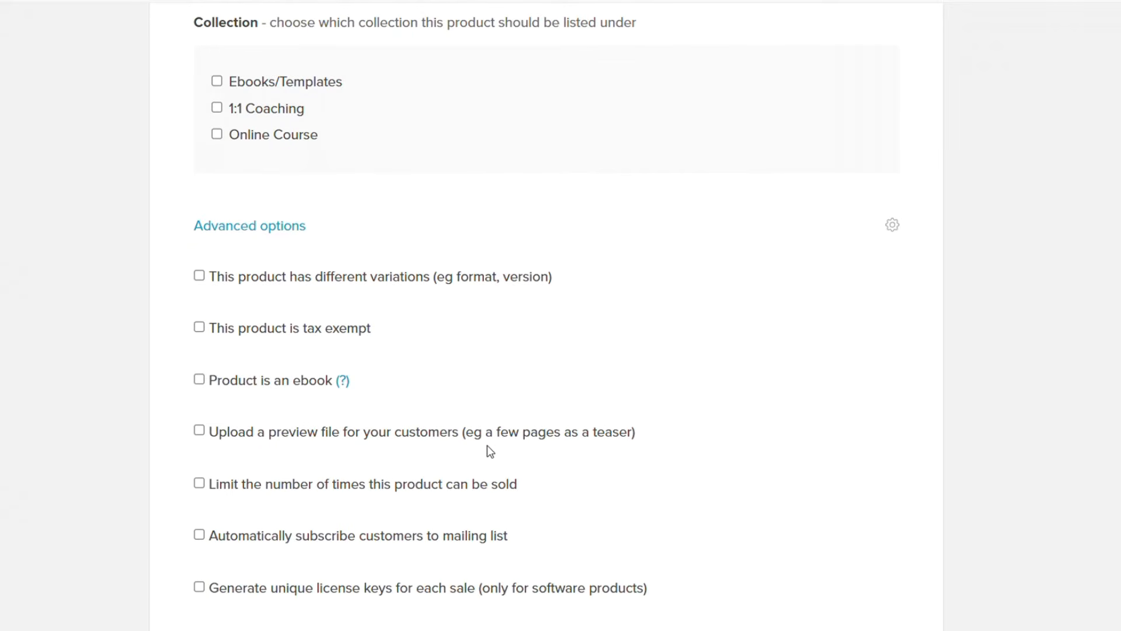
scroll(489, 451, down, 5)
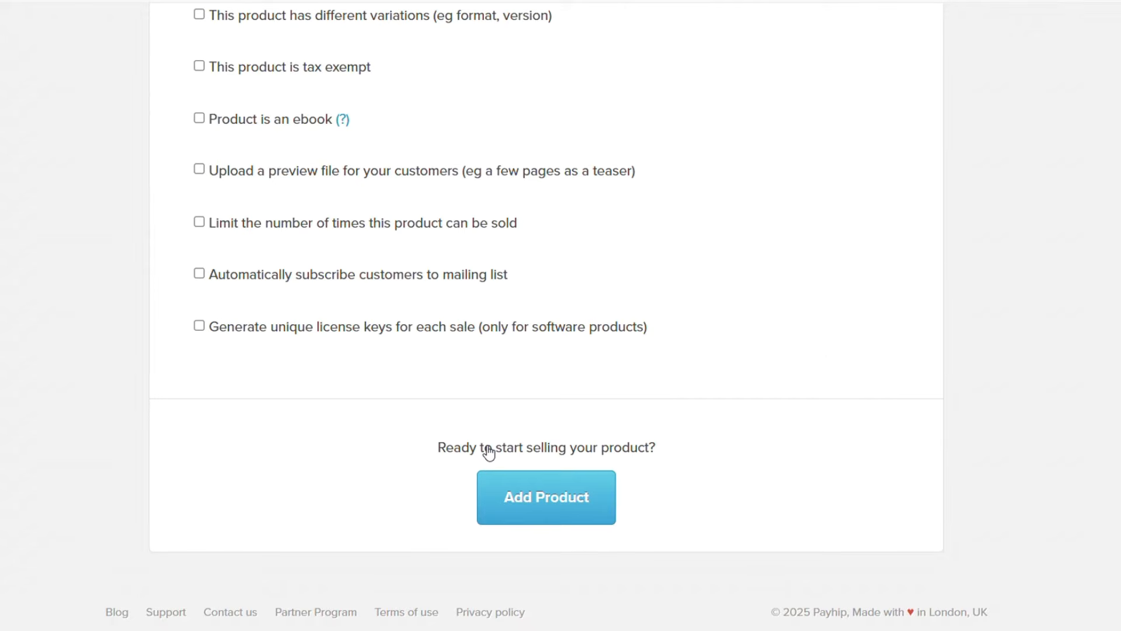
click(546, 497)
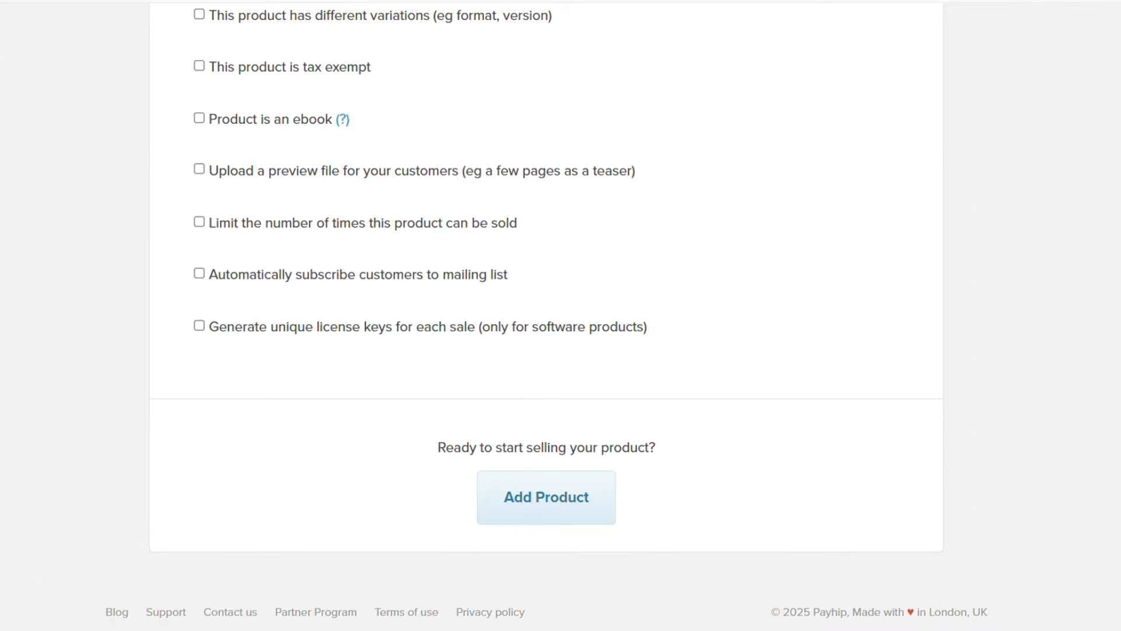
scroll(425, 236, up, 20)
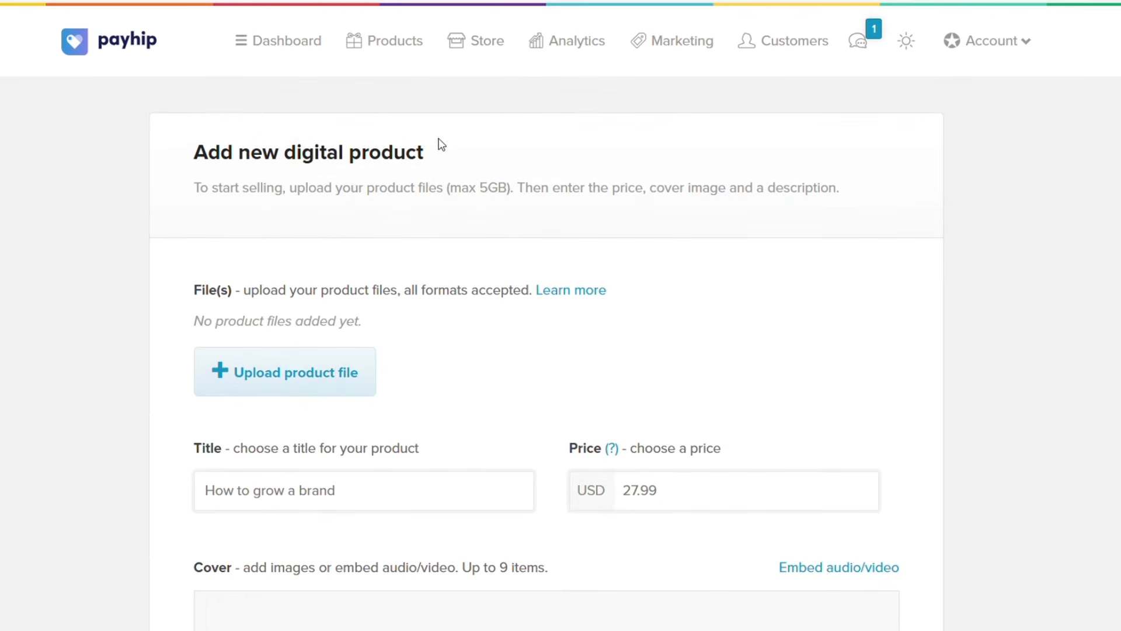
Step: Launch the store builder and look over the home page down to its footer
click(481, 57)
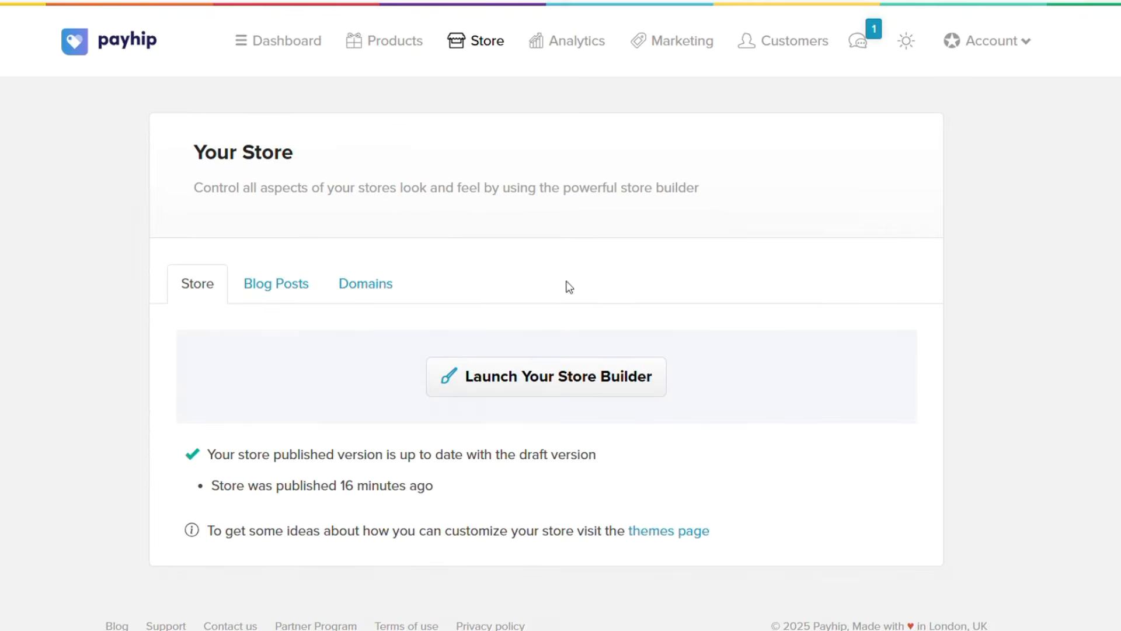
click(595, 384)
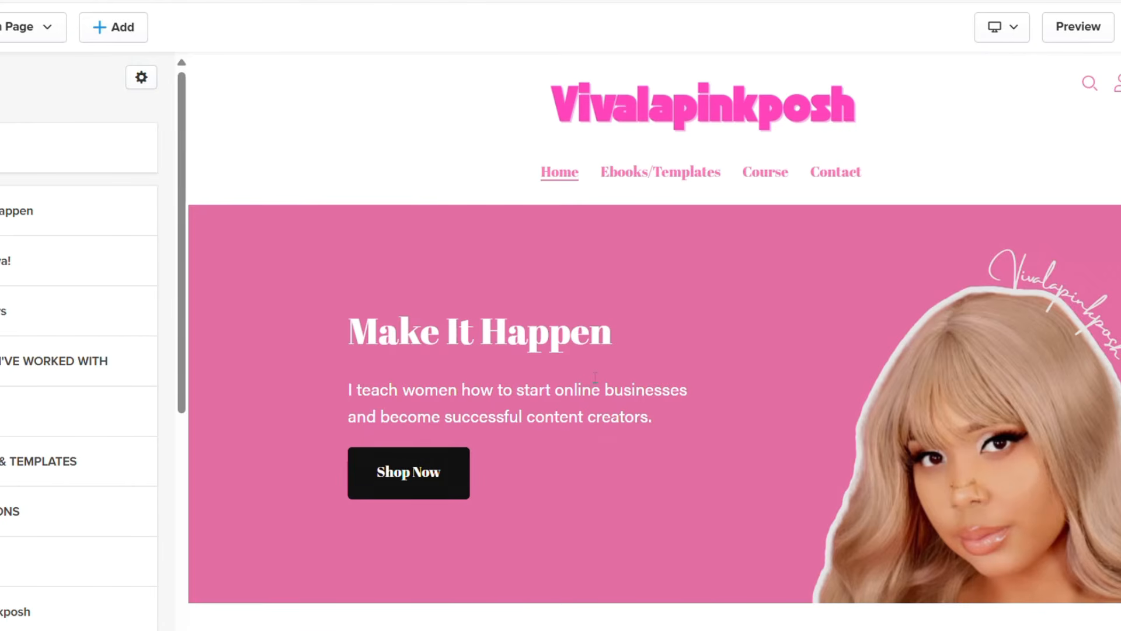
scroll(595, 376, down, 20)
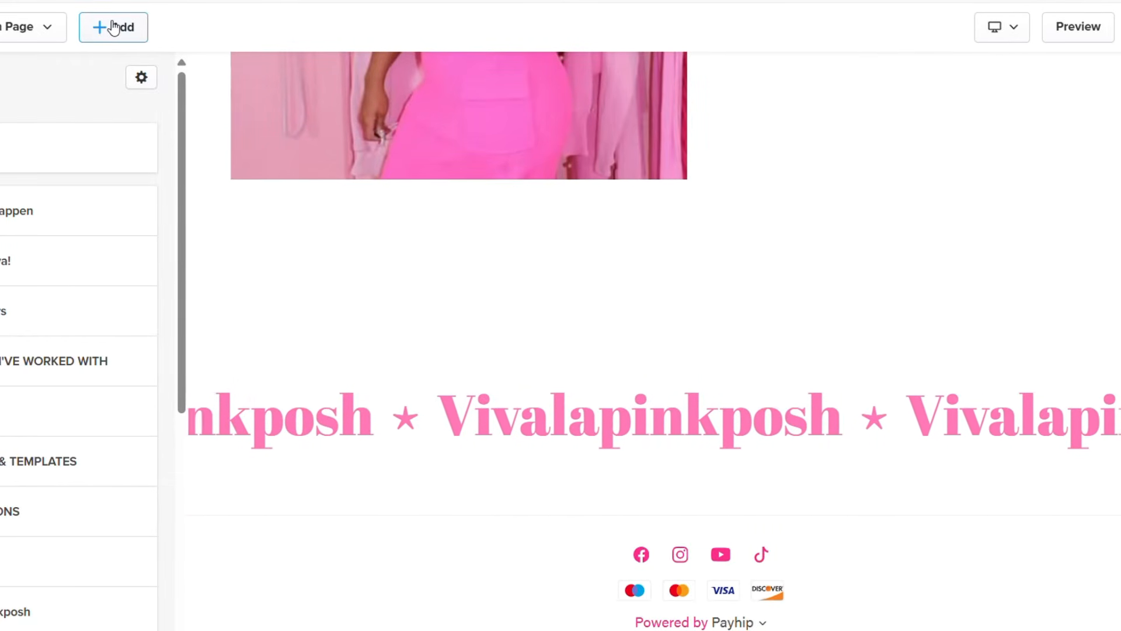
Step: Add a new image section to the page using layout 4 with two side-by-side images
click(135, 31)
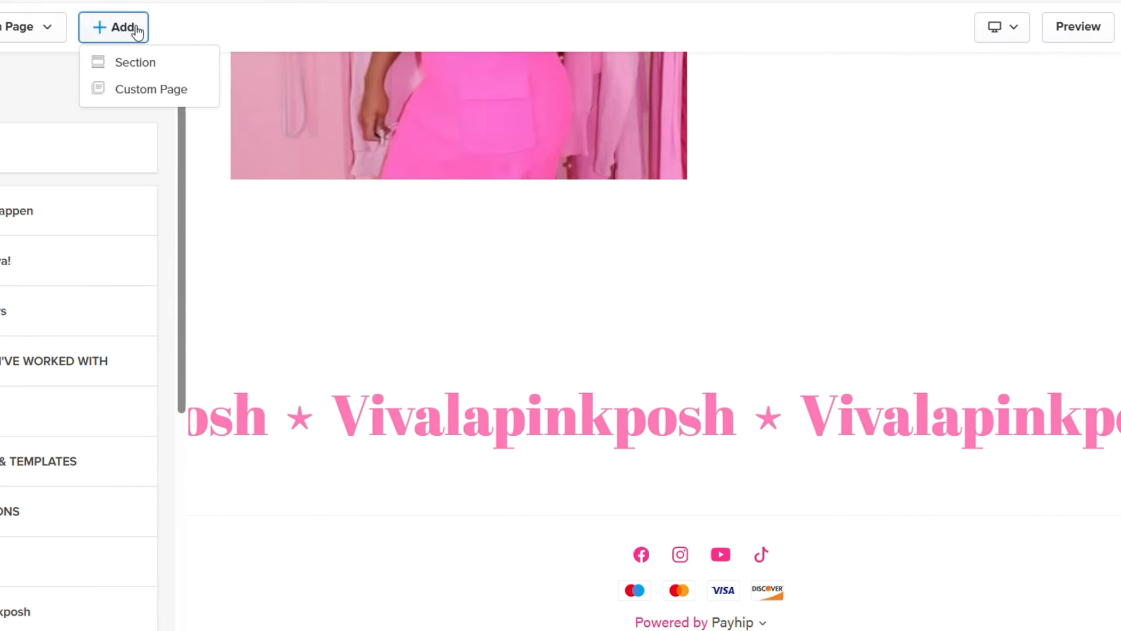
click(149, 63)
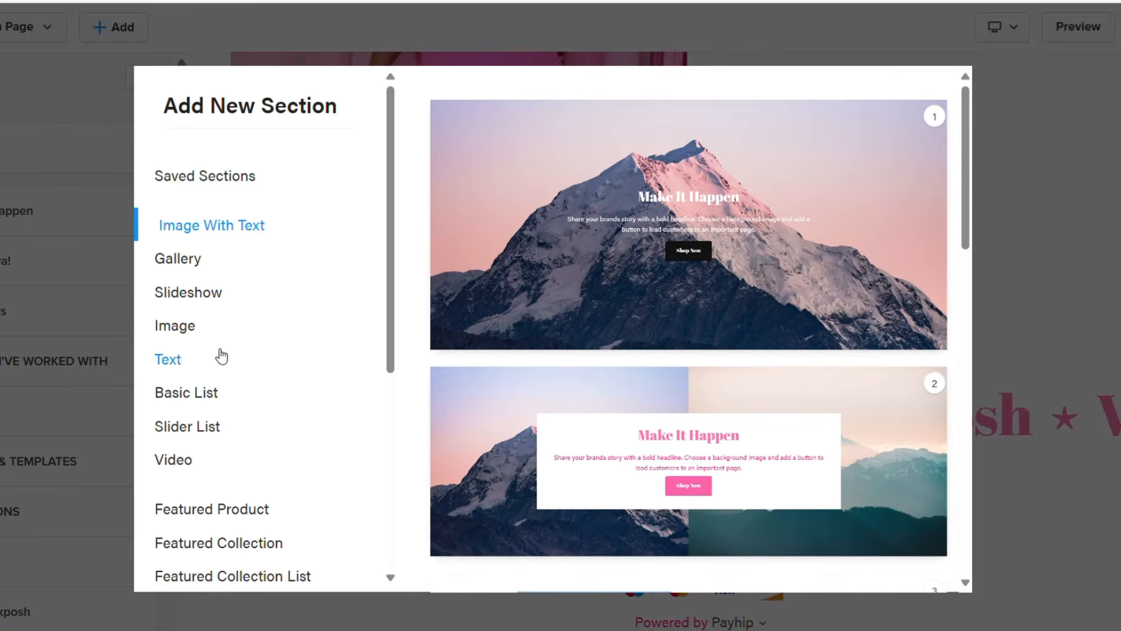
click(185, 327)
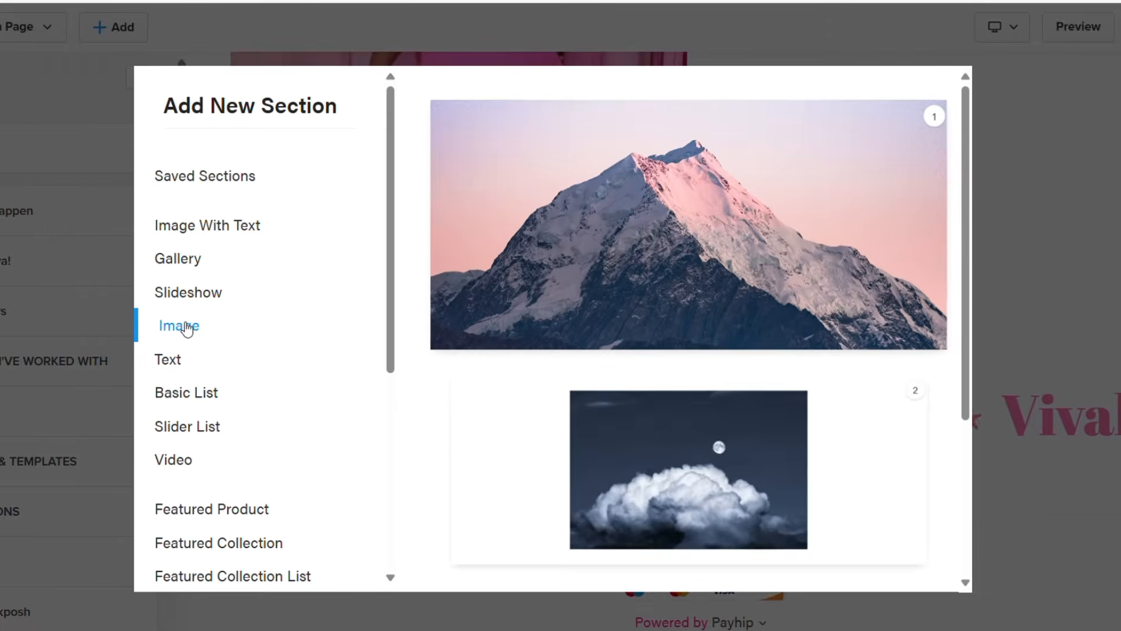
scroll(945, 422, down, 6)
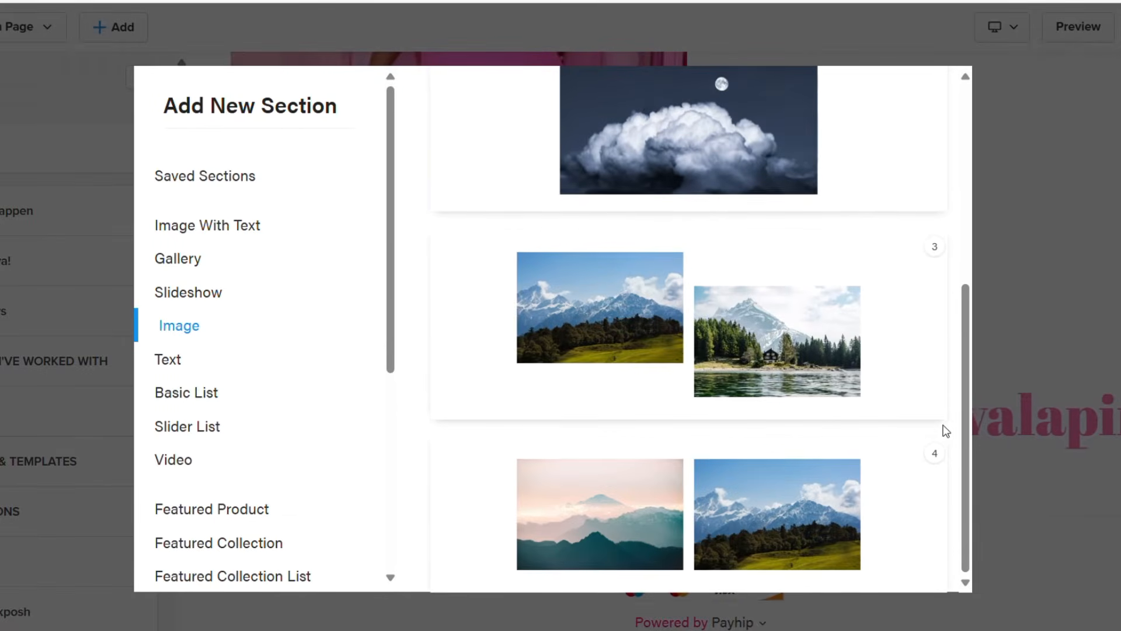
click(722, 529)
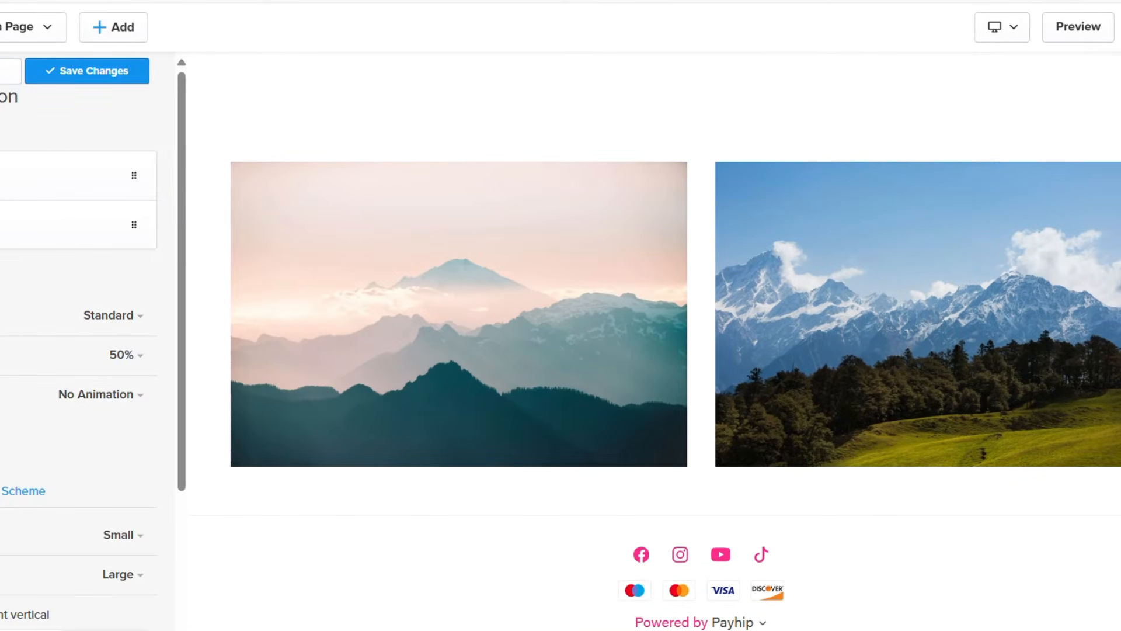
Step: Replace the section's two placeholder images with the pink jeep photo and the pink dress photo from the image library
click(2, 176)
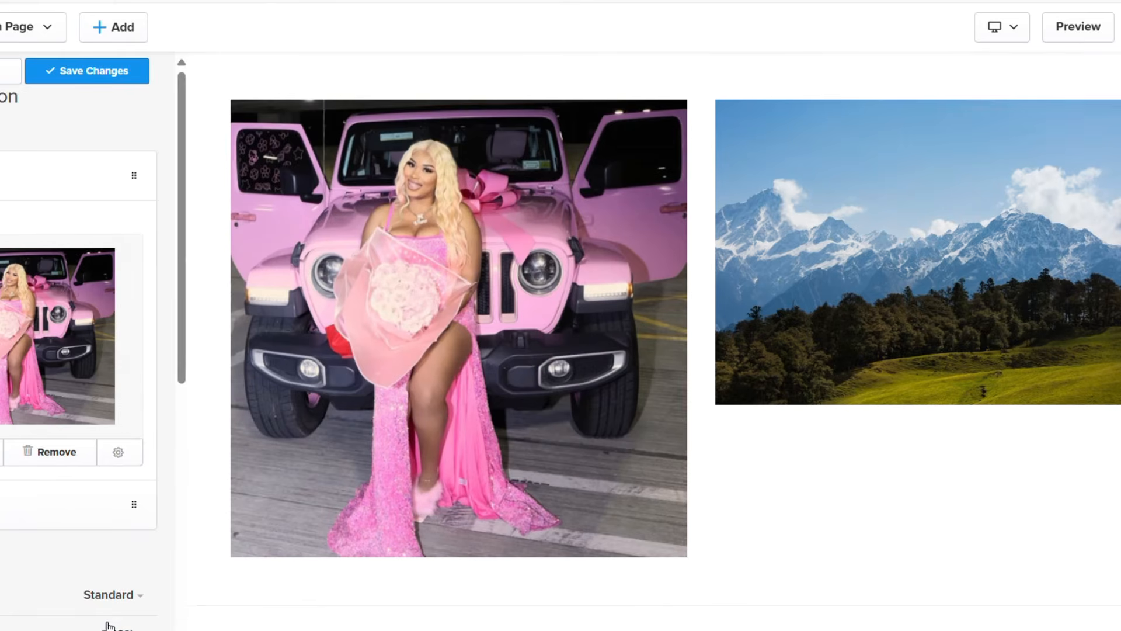
click(3, 507)
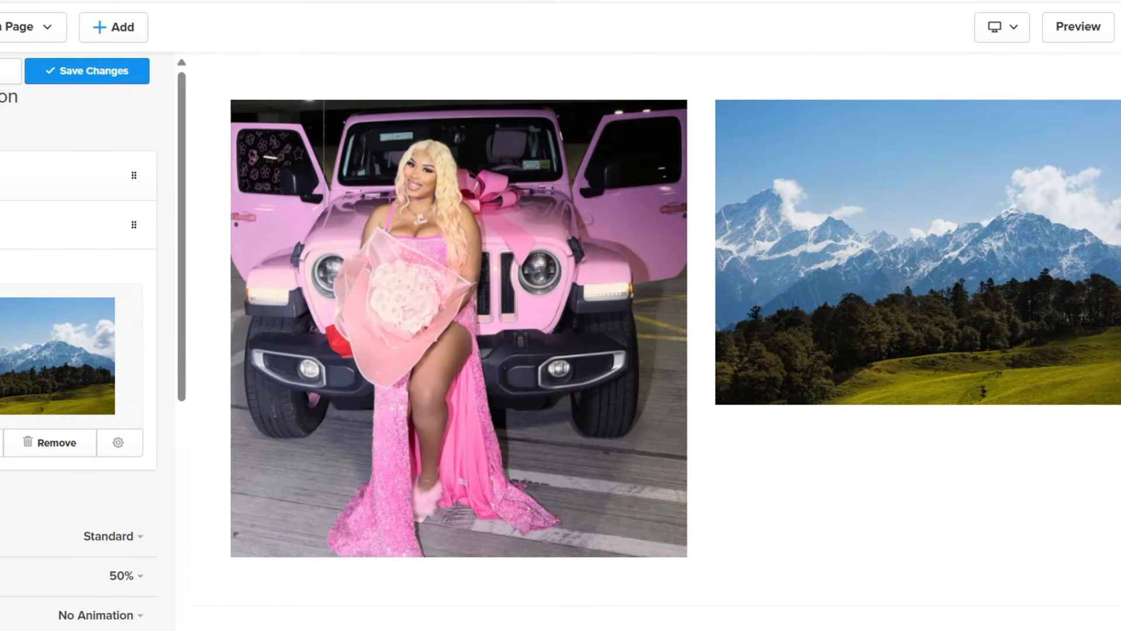
click(1, 443)
scroll(2, 442, down, 6)
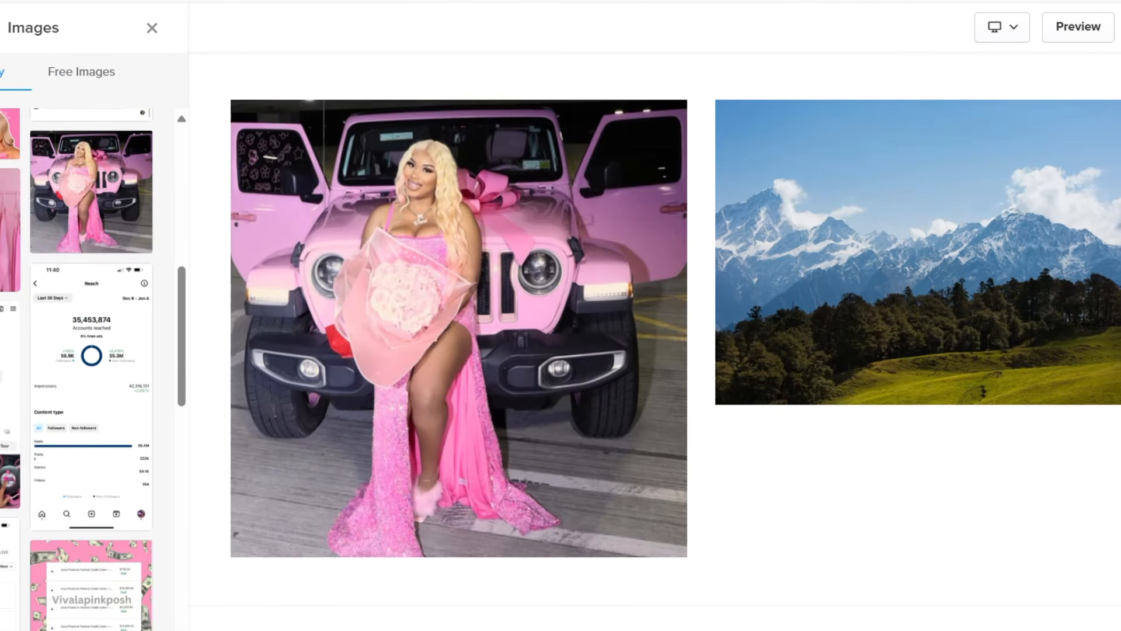
click(3, 239)
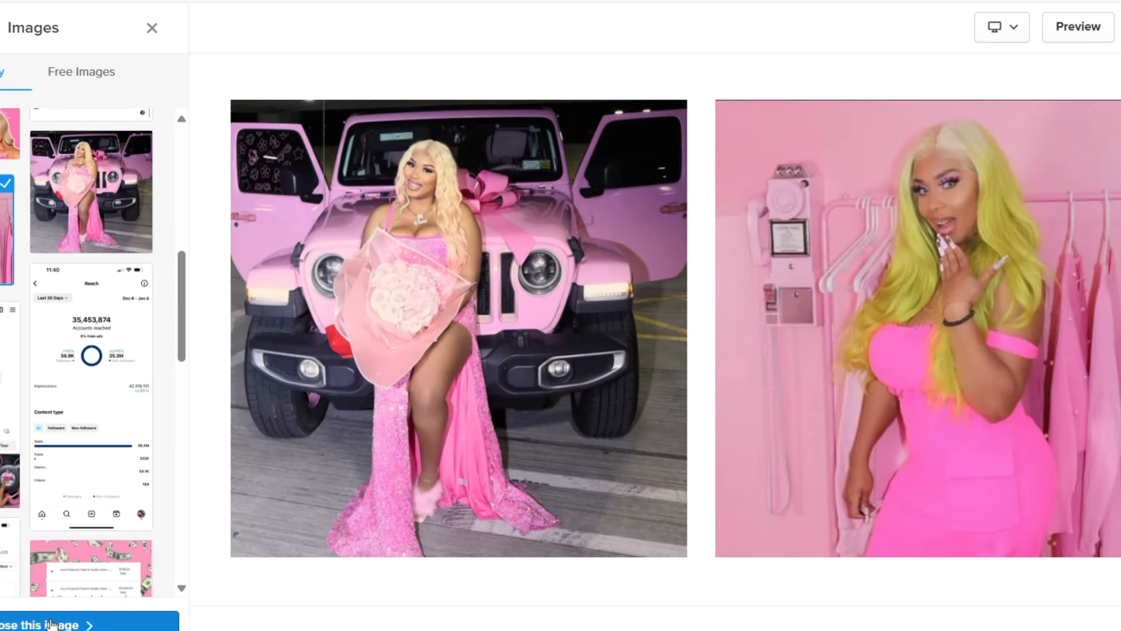
click(53, 624)
Step: Look through the new image section's settings and discard its unsaved changes
scroll(143, 454, down, 4)
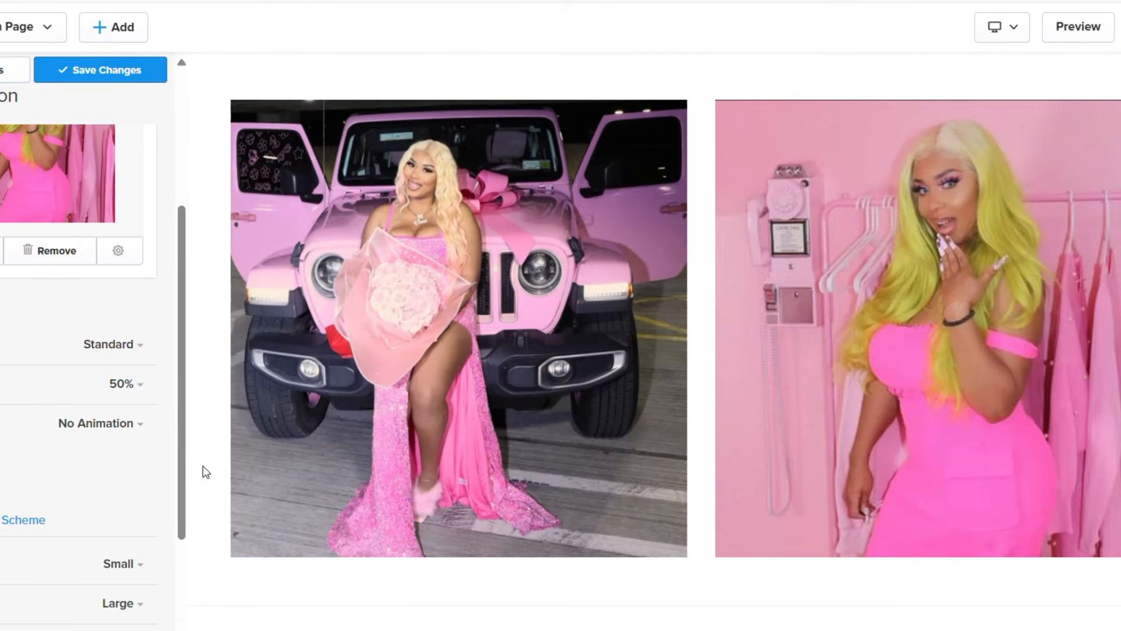
click(115, 81)
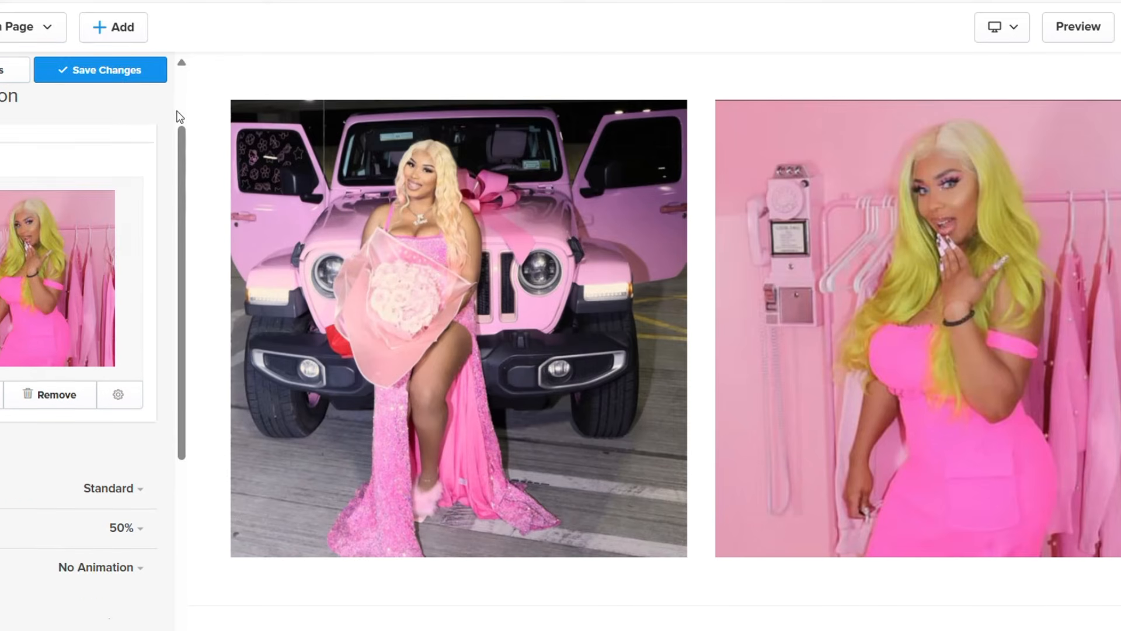
click(10, 71)
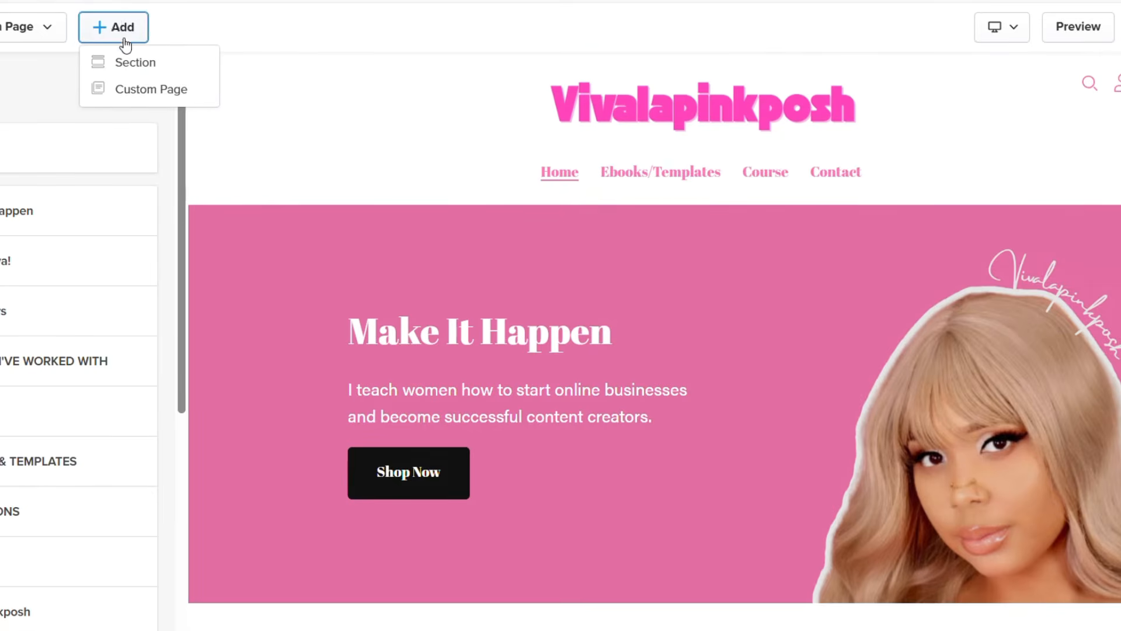
Step: View the available text section layouts and leave the section chooser without adding one
click(135, 60)
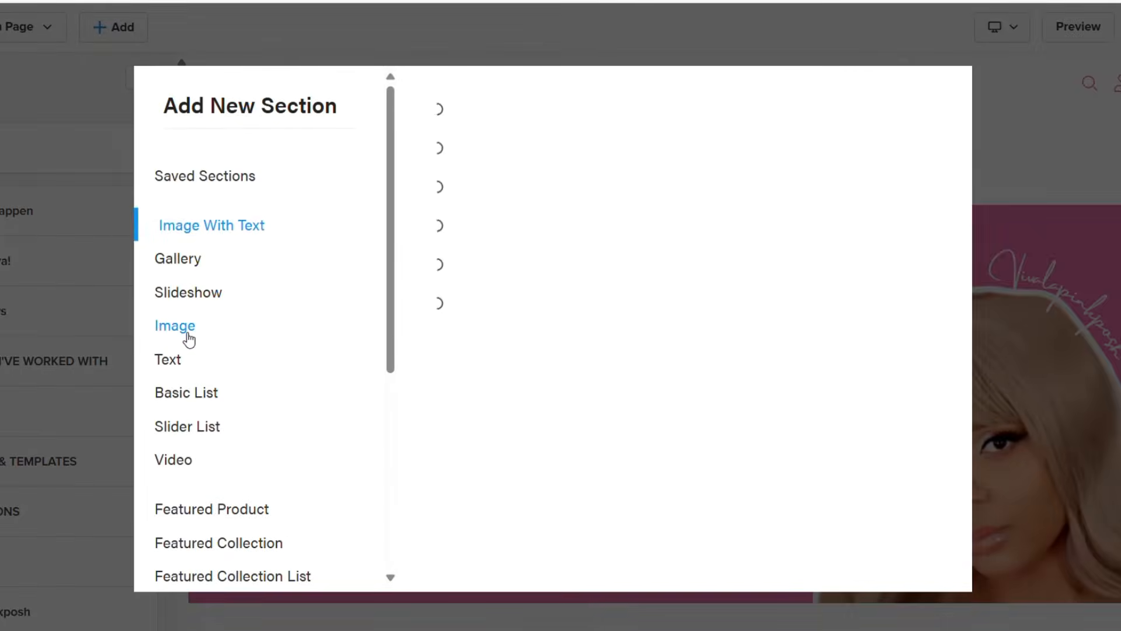
click(197, 379)
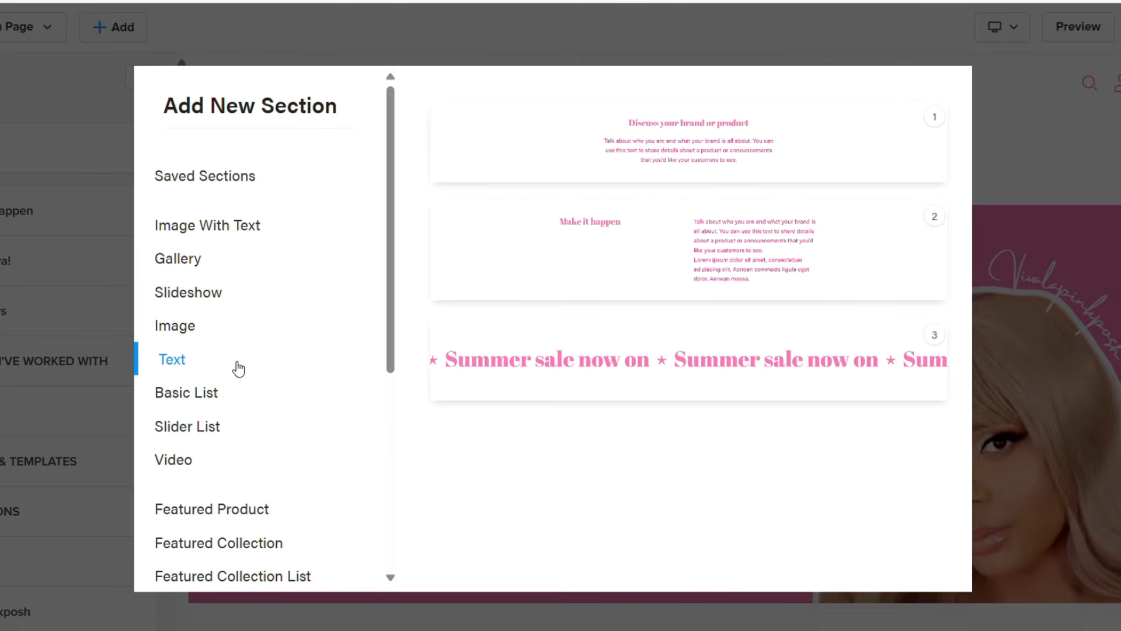
click(991, 156)
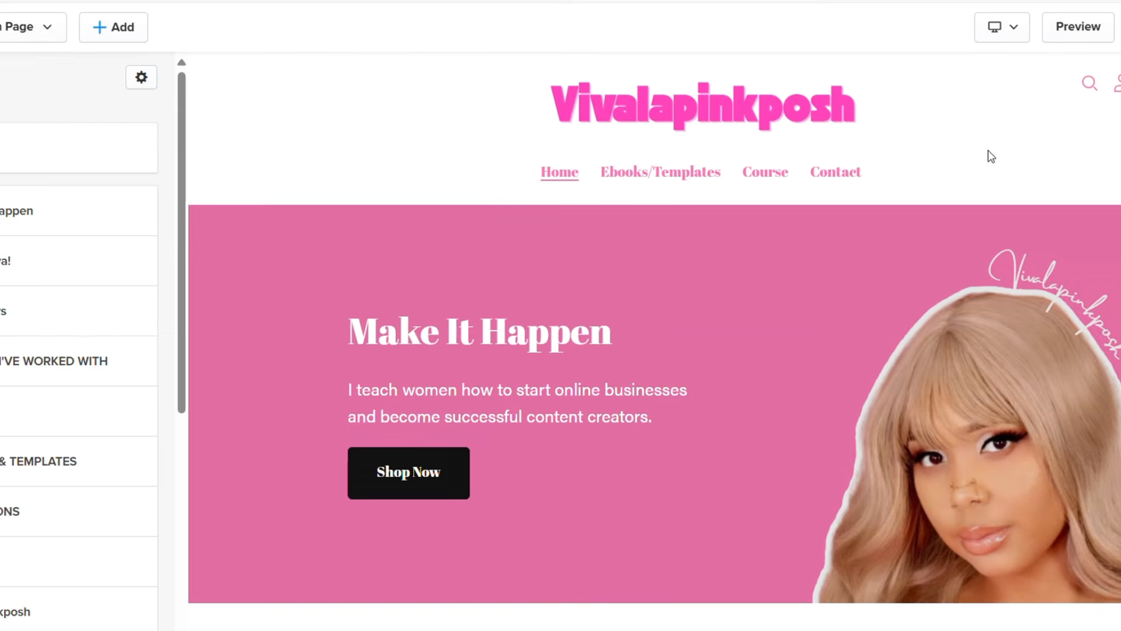